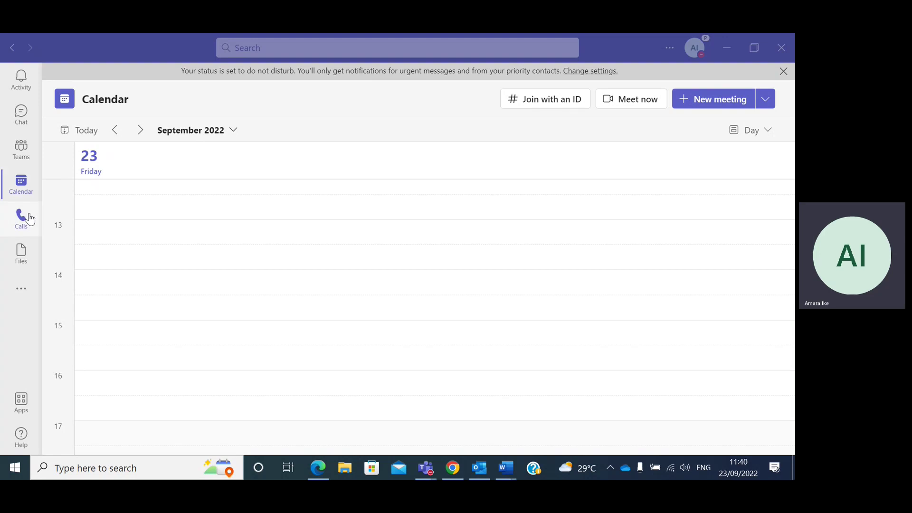
{"action": "left_click", "coordinate": [31, 219]}
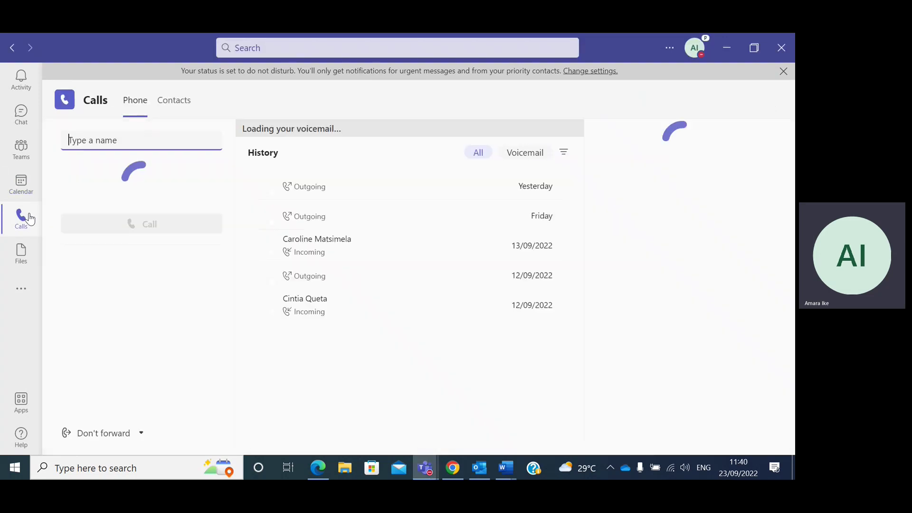
{"action": "left_click", "coordinate": [19, 182]}
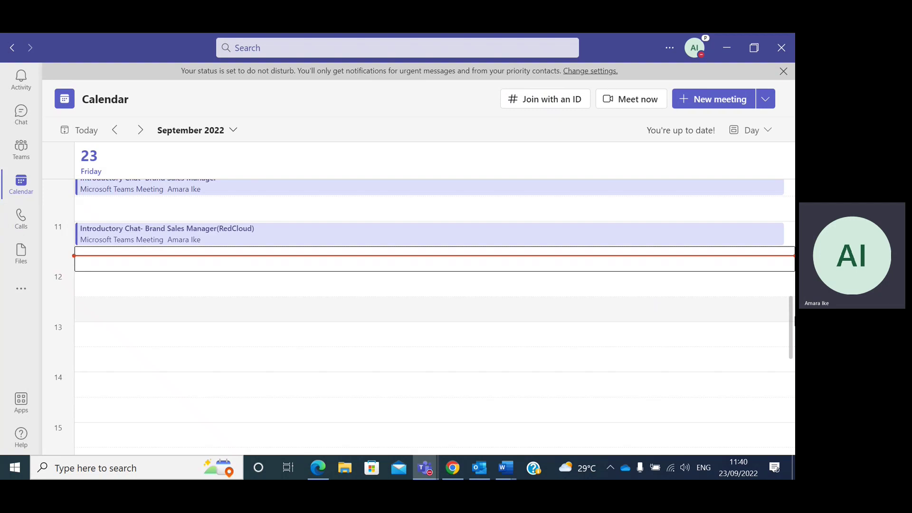
{"action": "left_click_drag", "start_coordinate": [725, 309], "coordinate": [726, 334]}
{"action": "left_click", "coordinate": [713, 308]}
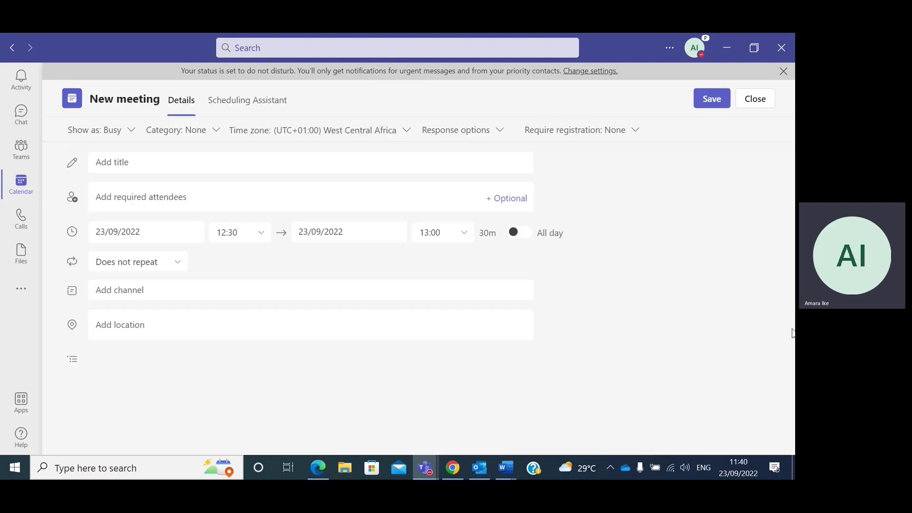
{"action": "left_click", "coordinate": [751, 97]}
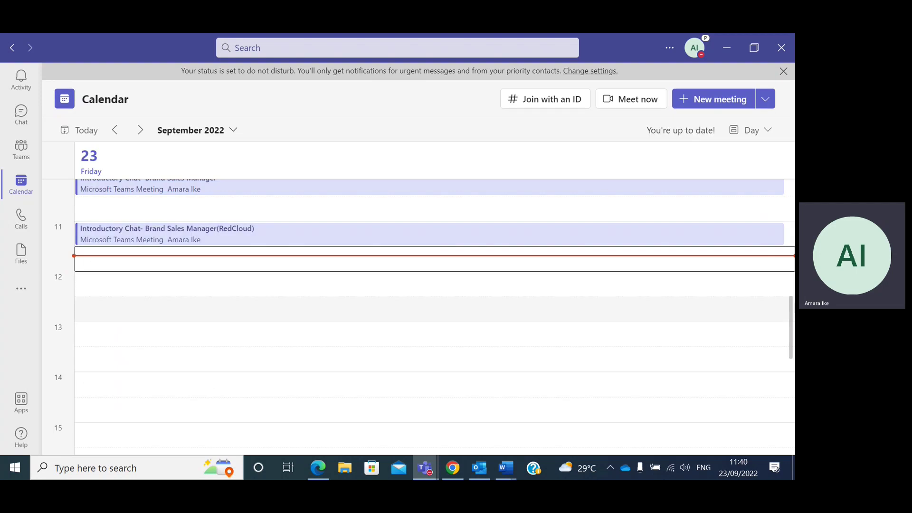
- Start a new meeting from the calendar
{"action": "scroll", "coordinate": [789, 316], "scroll_direction": "down", "scroll_amount": 2}
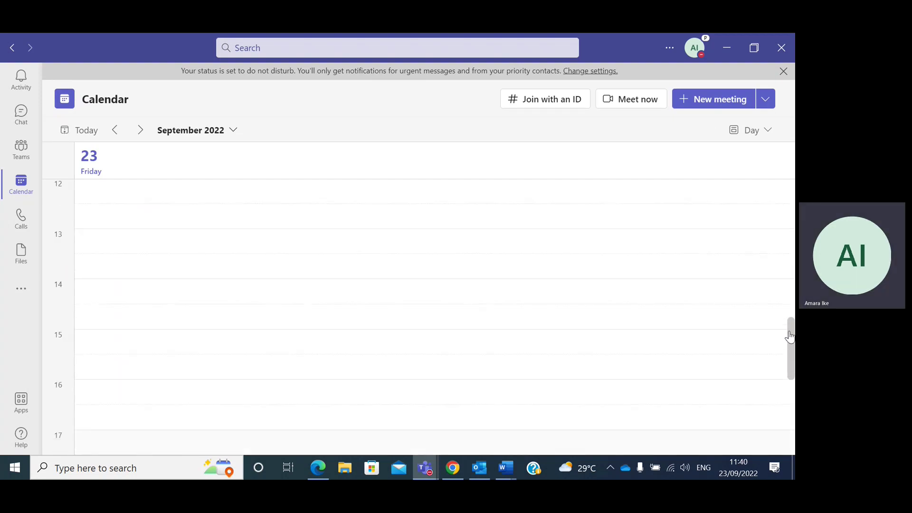
{"action": "left_click", "coordinate": [711, 106]}
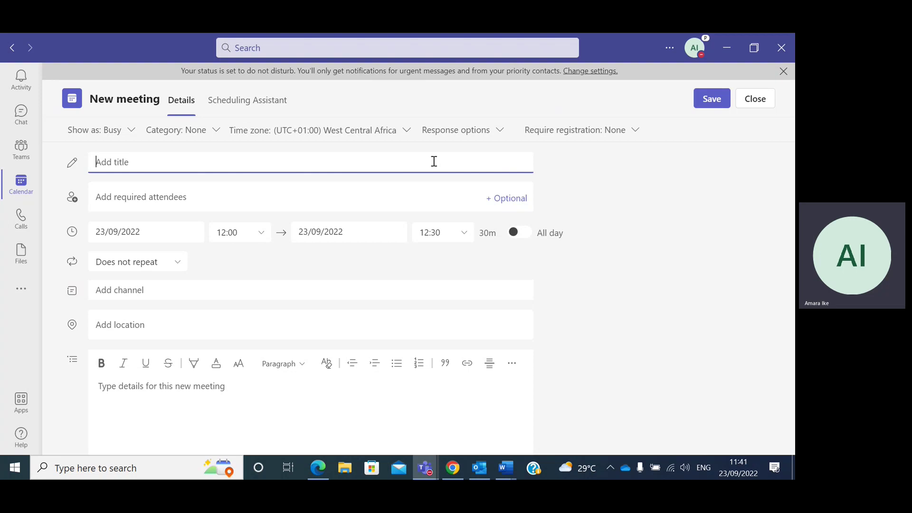
- Try "interview" as the meeting title and clear the title again
{"action": "type", "text": "interview"}
{"action": "key", "text": "BackSpace"}
{"action": "key", "text": "BackSpace"}
{"action": "key", "text": "BackSpace"}
{"action": "key", "text": "BackSpace"}
{"action": "key", "text": "BackSpace"}
{"action": "key", "text": "BackSpace"}
{"action": "key", "text": "BackSpace"}
{"action": "key", "text": "BackSpace"}
{"action": "key", "text": "BackSpace"}
- Look up a person's name as a required attendee and clear the entry again
{"action": "left_click", "coordinate": [302, 191]}
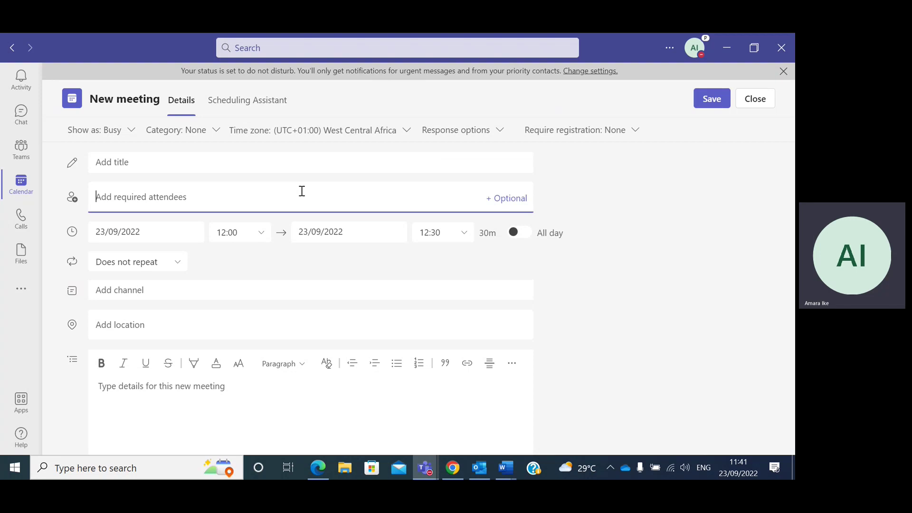
{"action": "type", "text": "amara"}
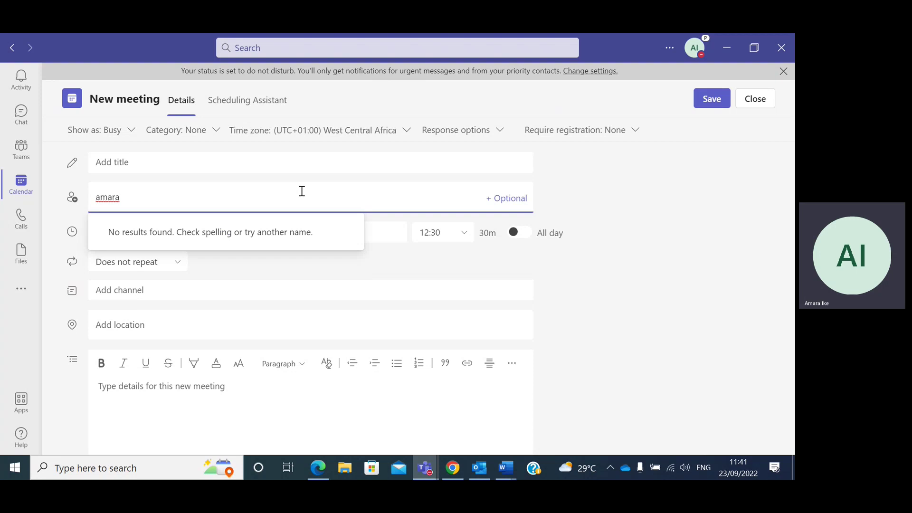
{"action": "key", "text": "BackSpace"}
{"action": "key", "text": "BackSpace"}
{"action": "key", "text": "BackSpace"}
{"action": "key", "text": "BackSpace"}
{"action": "key", "text": "BackSpace"}
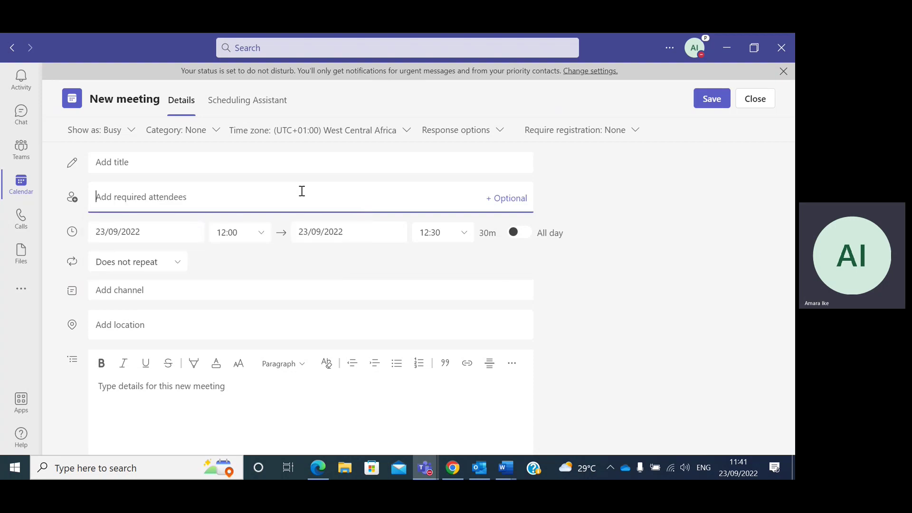
- Reveal the optional attendees field and set the meeting date to 19/09/2022
{"action": "left_click", "coordinate": [502, 201]}
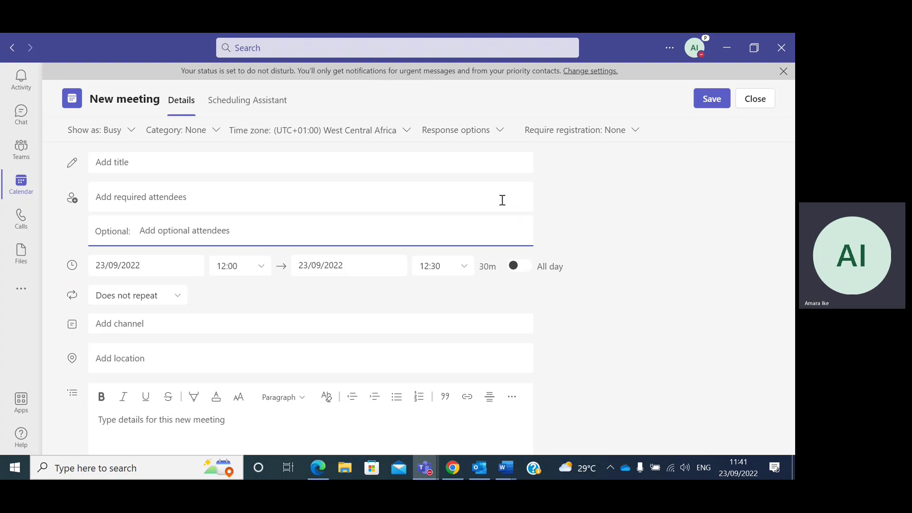
{"action": "left_click", "coordinate": [175, 263]}
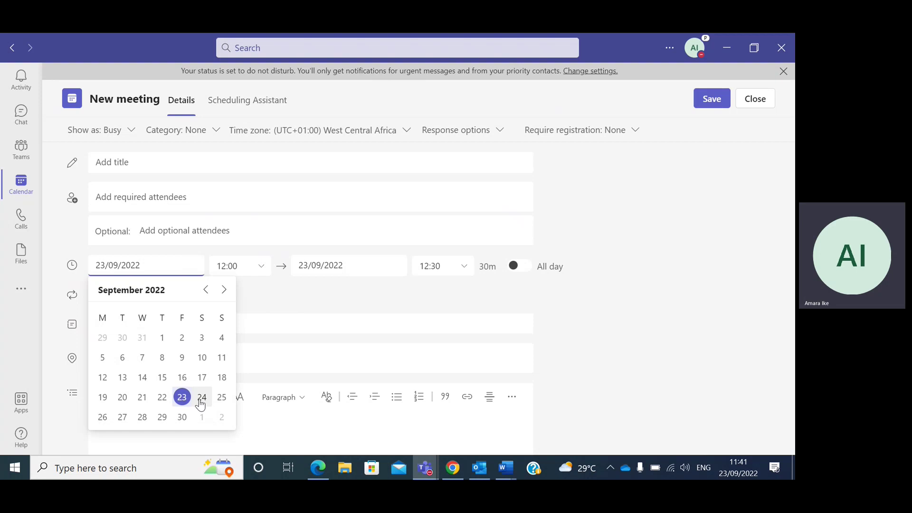
{"action": "left_click", "coordinate": [103, 402]}
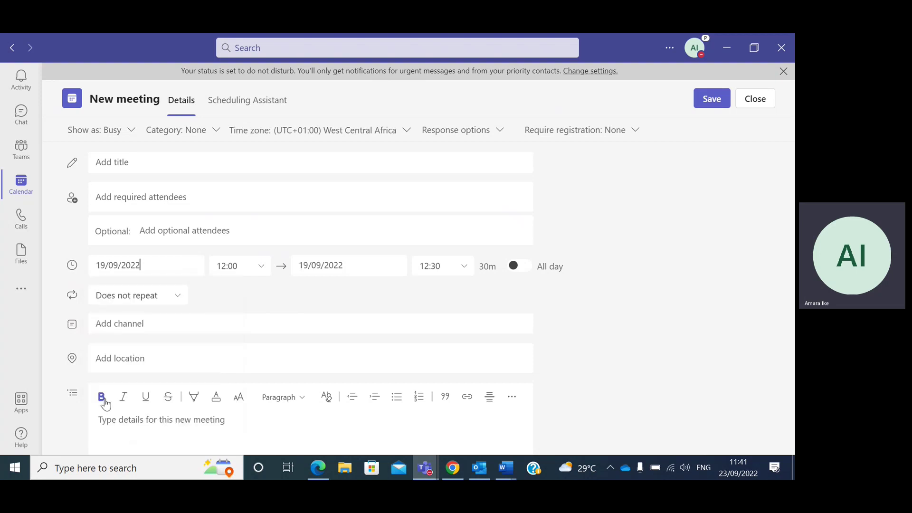
- Set the meeting to start at 10:00 and end at 11:30
{"action": "left_click", "coordinate": [260, 267]}
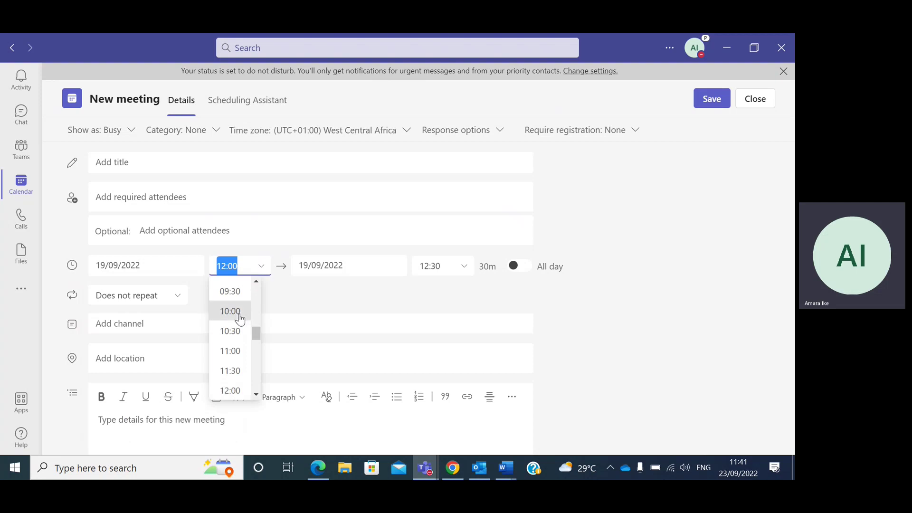
{"action": "left_click", "coordinate": [231, 311]}
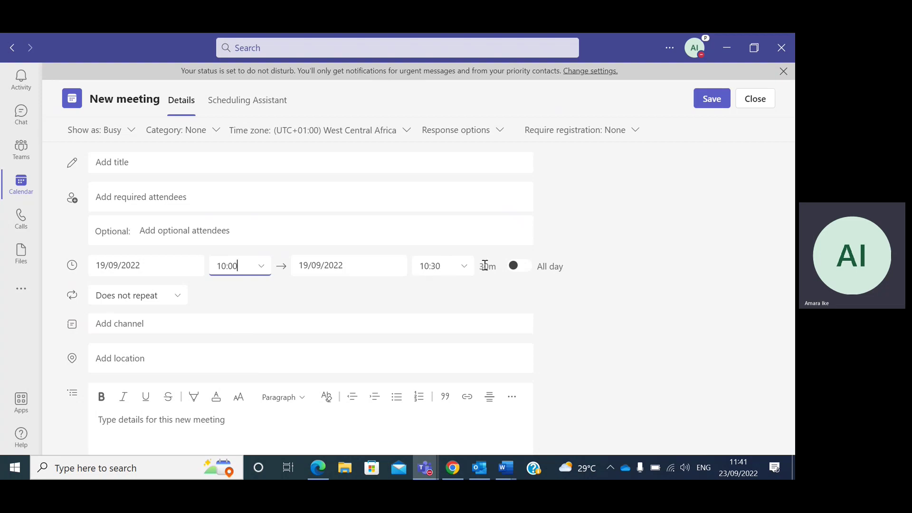
{"action": "left_click", "coordinate": [464, 269]}
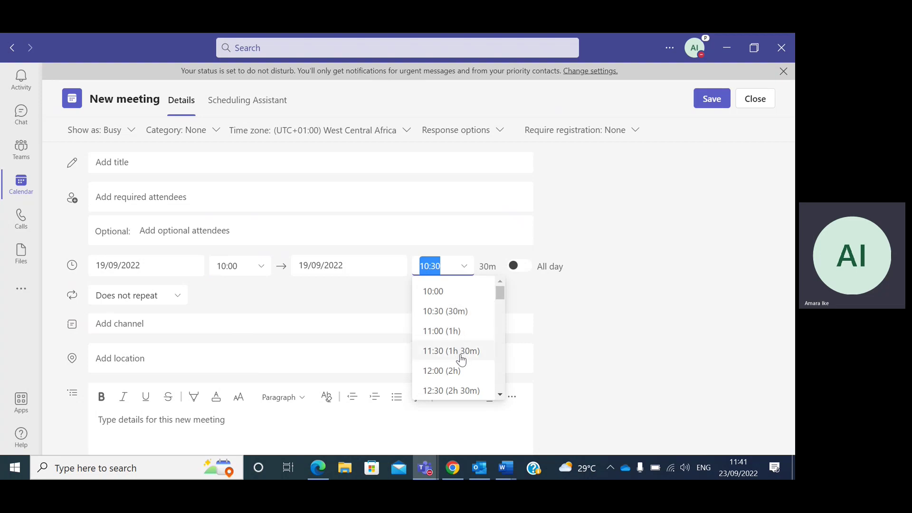
{"action": "left_click", "coordinate": [460, 352]}
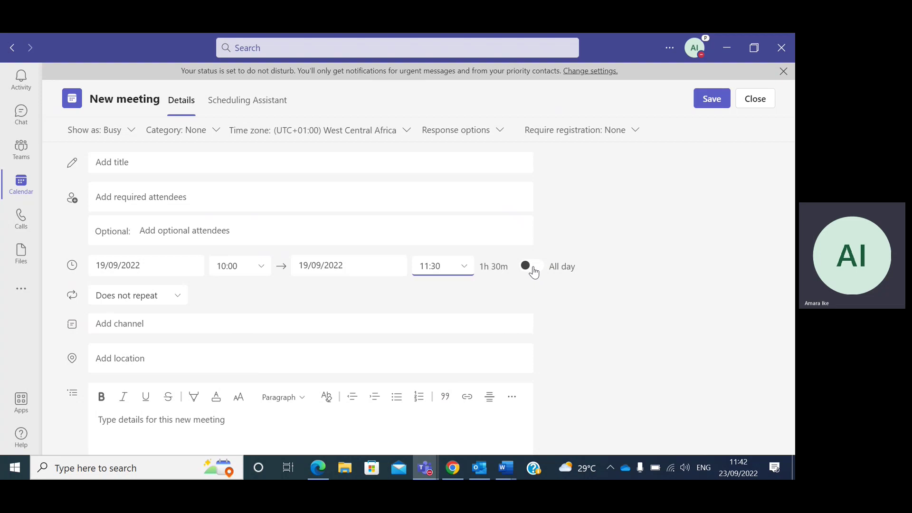
- Turn the all-day option on for the meeting and switch it back off
{"action": "left_click", "coordinate": [535, 269]}
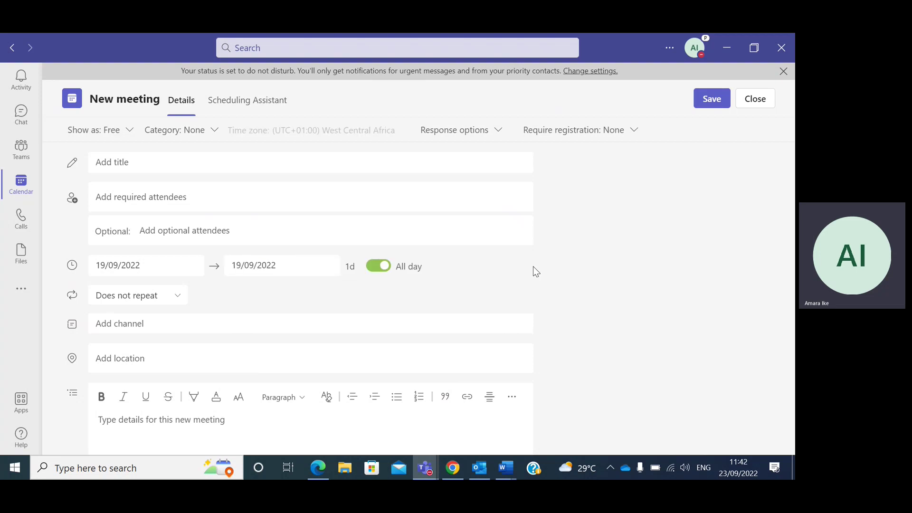
{"action": "left_click", "coordinate": [386, 268]}
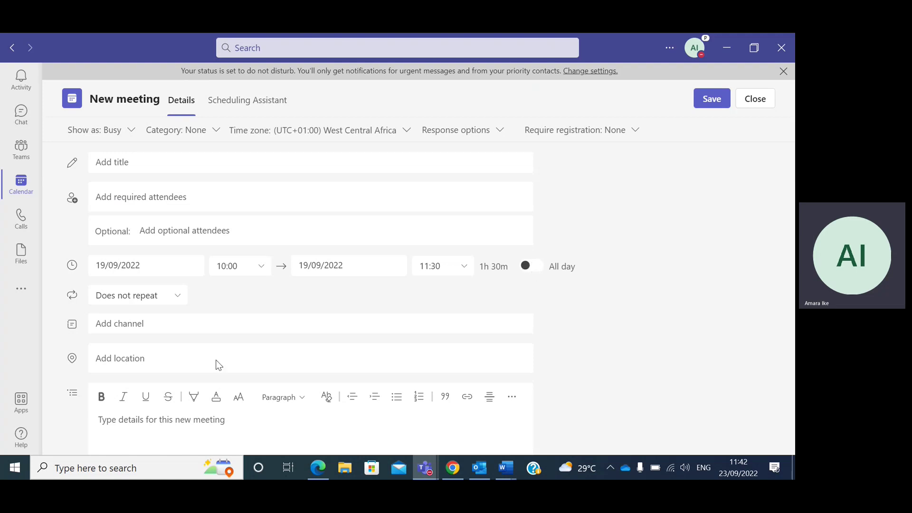
- Review the meeting's recurrence options, keeping "Does not repeat" selected
{"action": "left_click", "coordinate": [176, 298]}
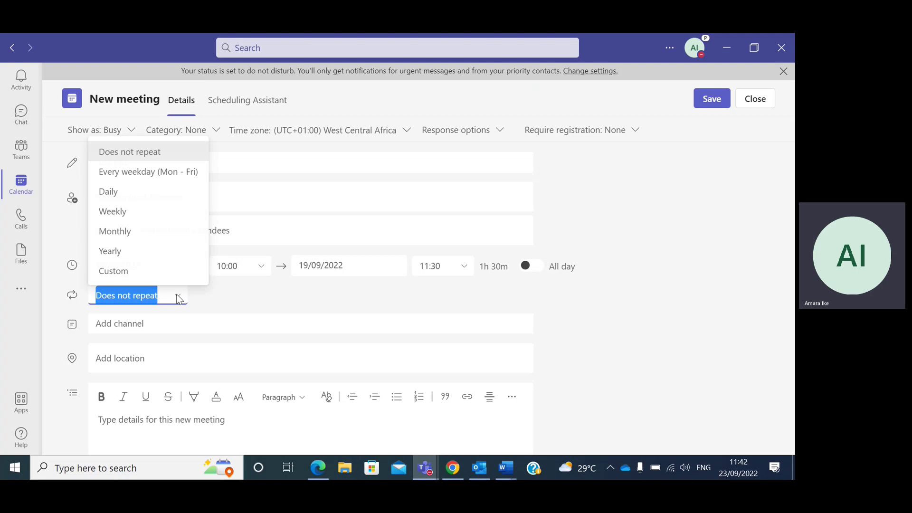
{"action": "left_click", "coordinate": [154, 152]}
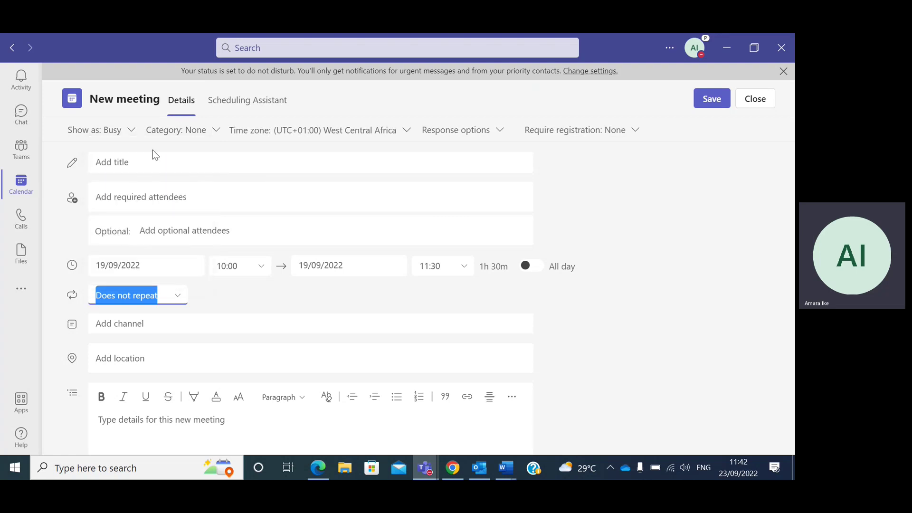
{"action": "left_click", "coordinate": [174, 298]}
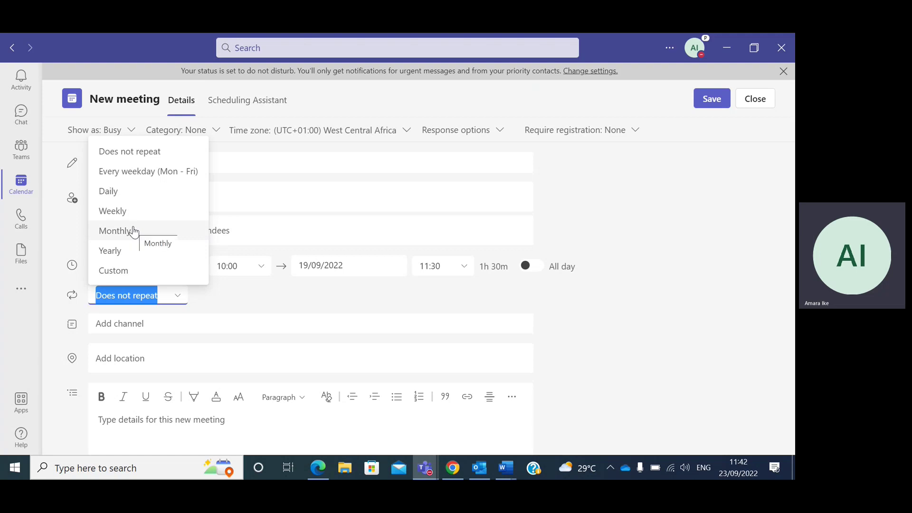
{"action": "left_click", "coordinate": [404, 295]}
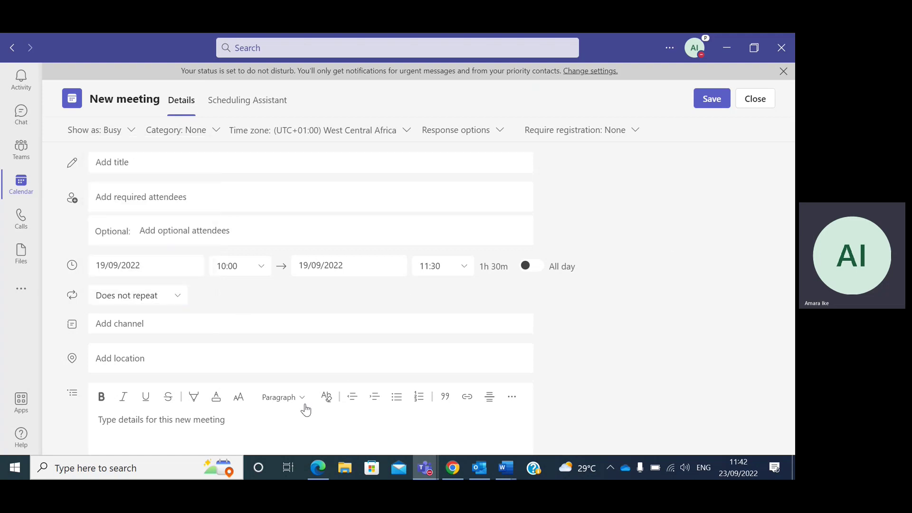
- Bring the meeting's details text box into full view and activate it for text entry
{"action": "left_click", "coordinate": [276, 435]}
{"action": "left_click_drag", "start_coordinate": [785, 245], "coordinate": [157, 297]}
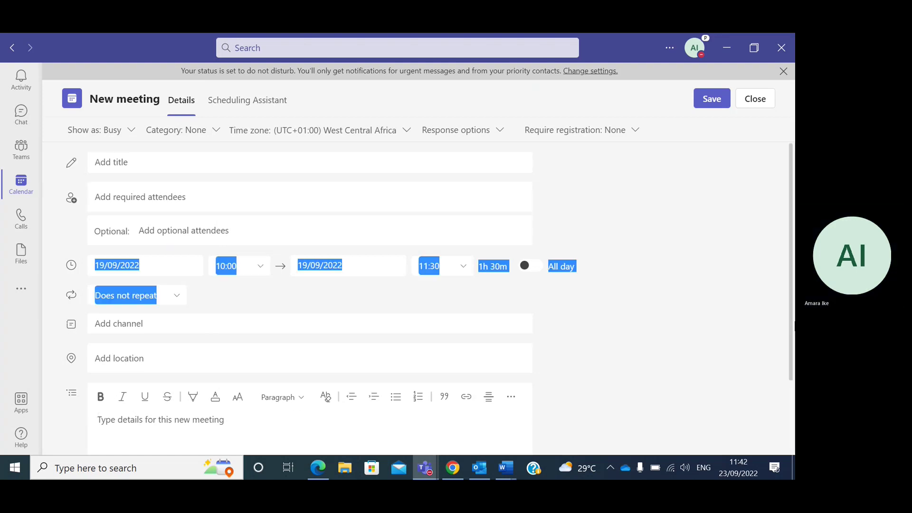
{"action": "scroll", "coordinate": [405, 431], "scroll_direction": "down", "scroll_amount": 3}
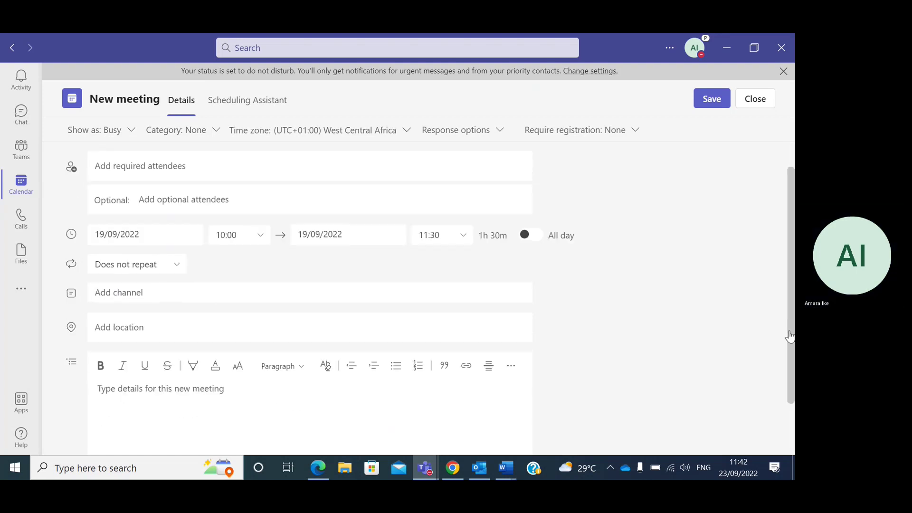
{"action": "left_click", "coordinate": [269, 405]}
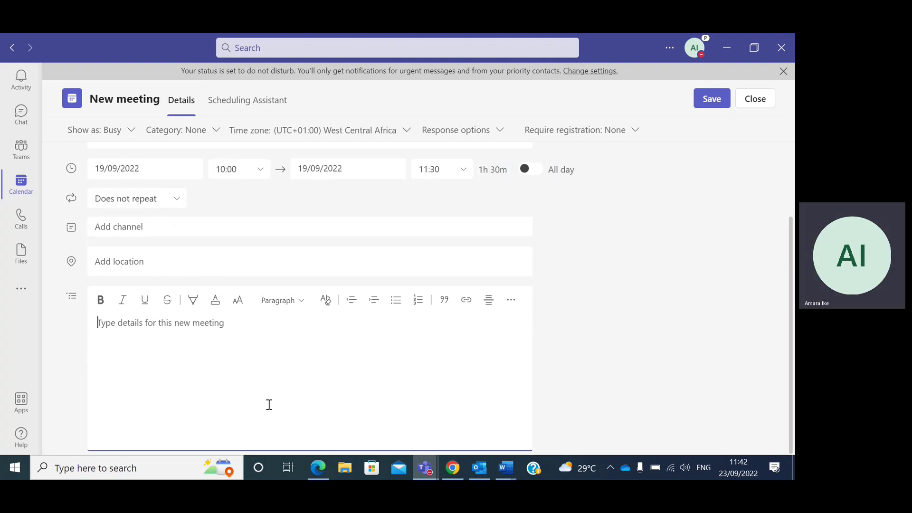